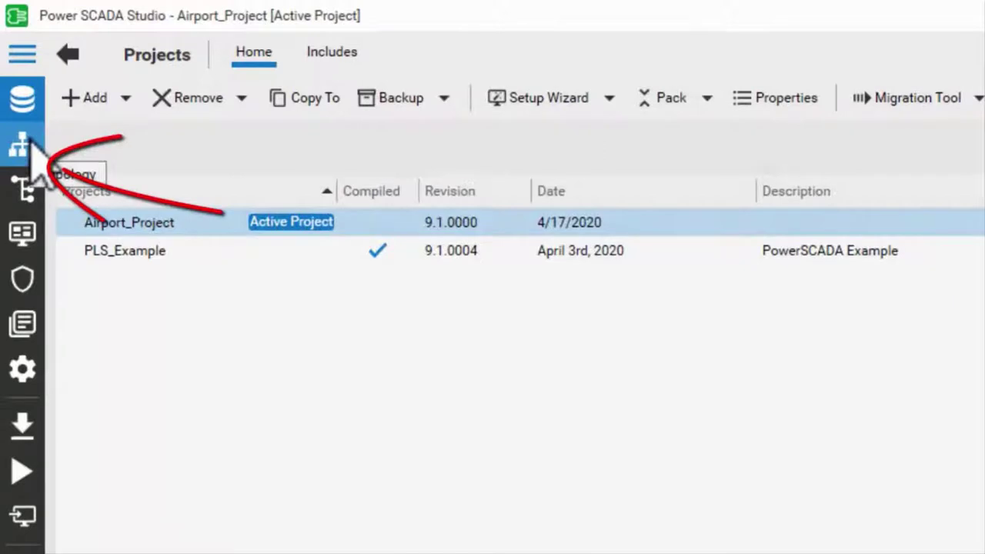
# Launch the Device Profile Editor from the Topology I/O Devices area.
pyautogui.click(30, 140)
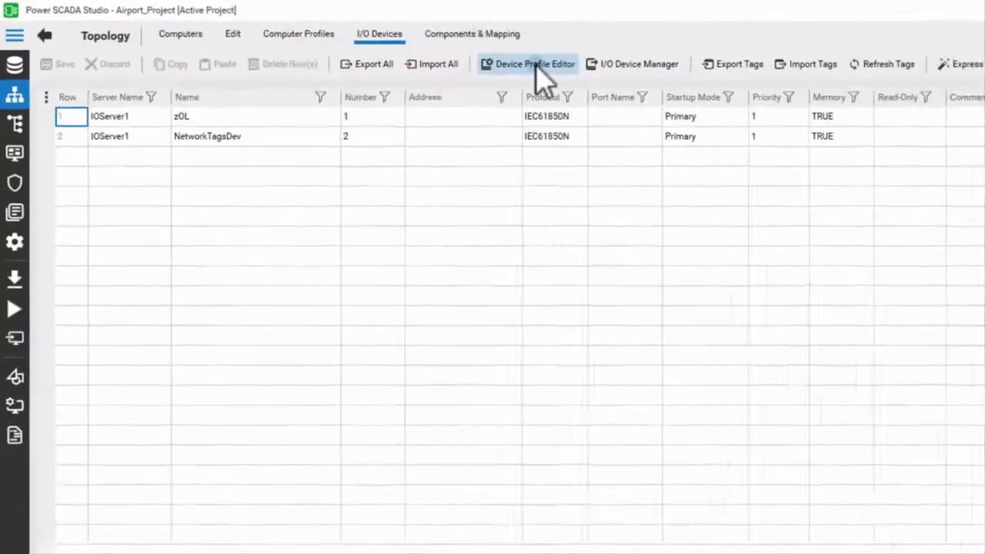
pyautogui.click(537, 65)
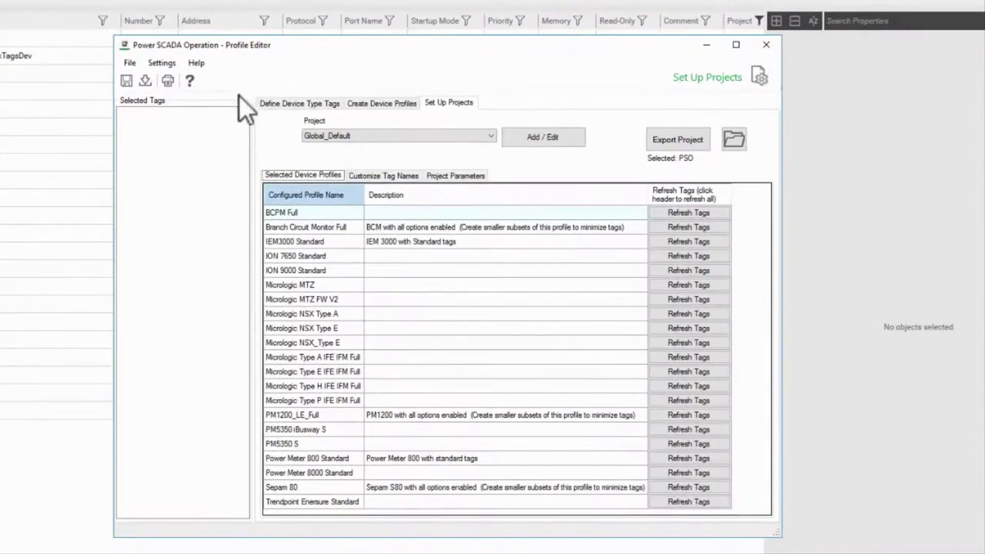
# Show the Acti 9 Smartlink real-time tags on the Define Device Type Tags tab.
pyautogui.click(282, 105)
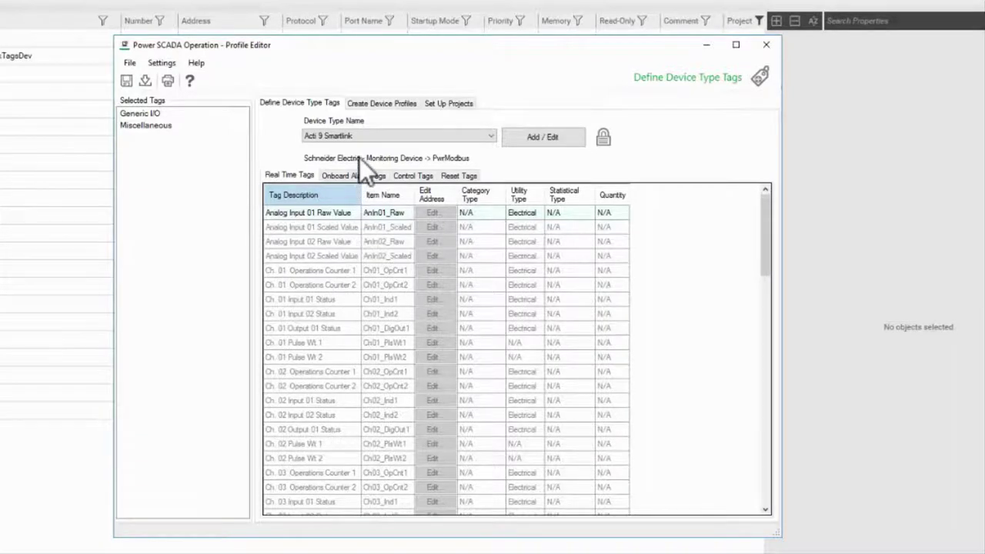
# View the Acti 9 Smartlink Ethernet Full profile, then switch to Set Up Projects for Global_Default.
pyautogui.click(372, 105)
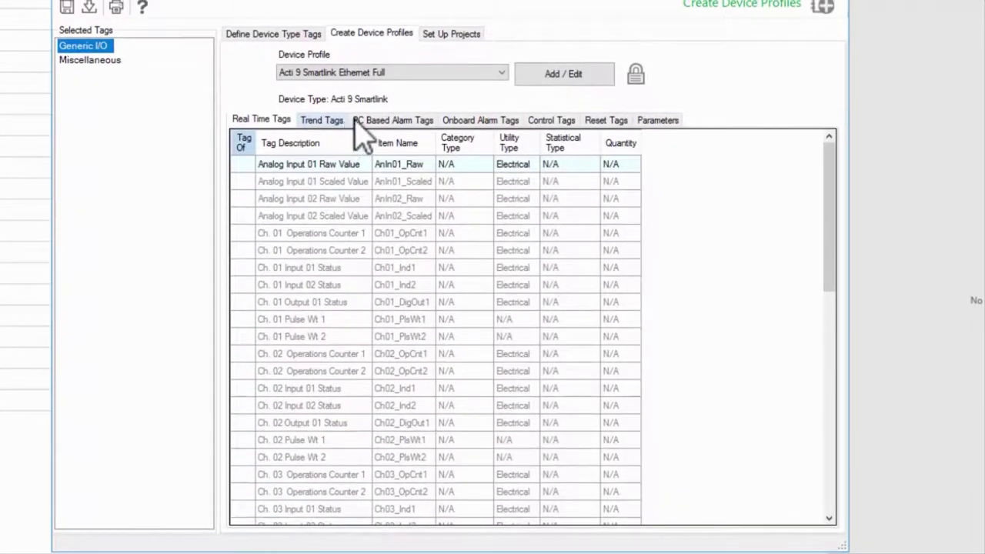
pyautogui.click(445, 36)
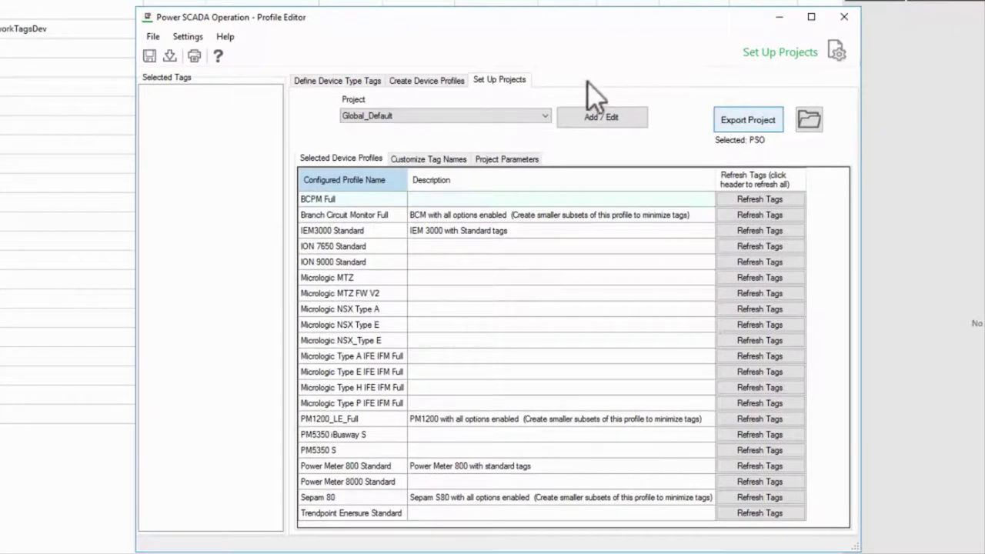
# Show the File menu with Save, Create CSV File, Print Tag Selections, Import, Export and Exit.
pyautogui.click(150, 37)
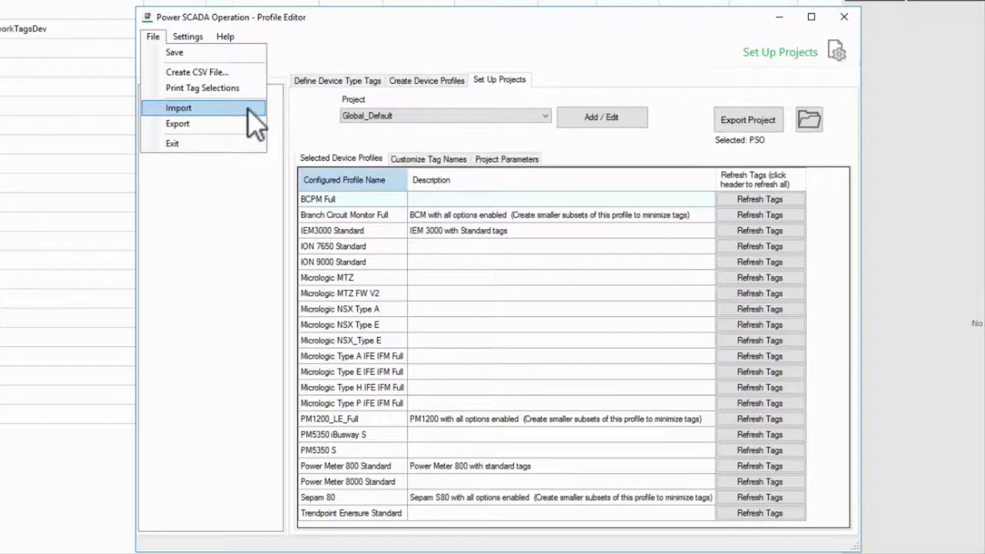
# Dismiss the File menu without choosing a command, leaving Global_Default's project setup visible.
pyautogui.click(296, 35)
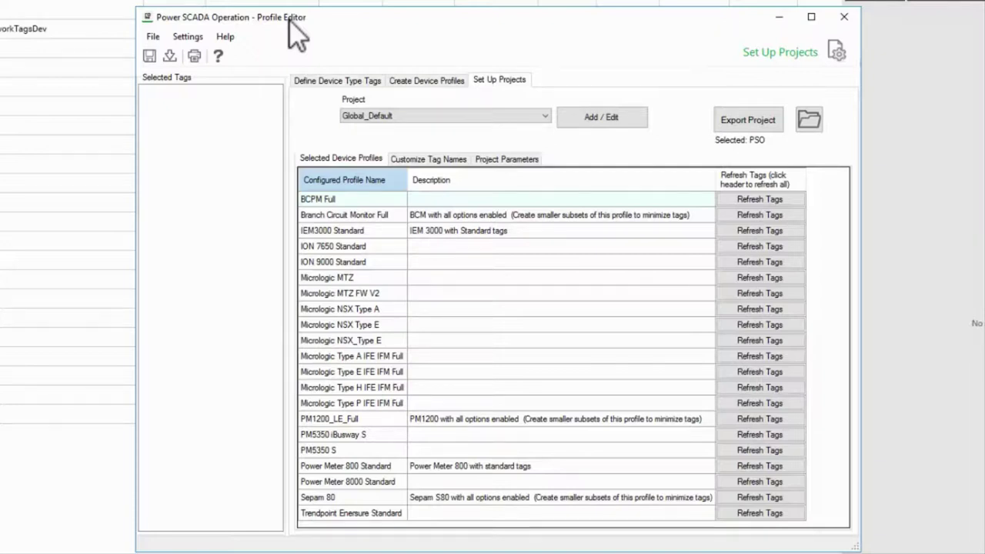
pyautogui.click(728, 216)
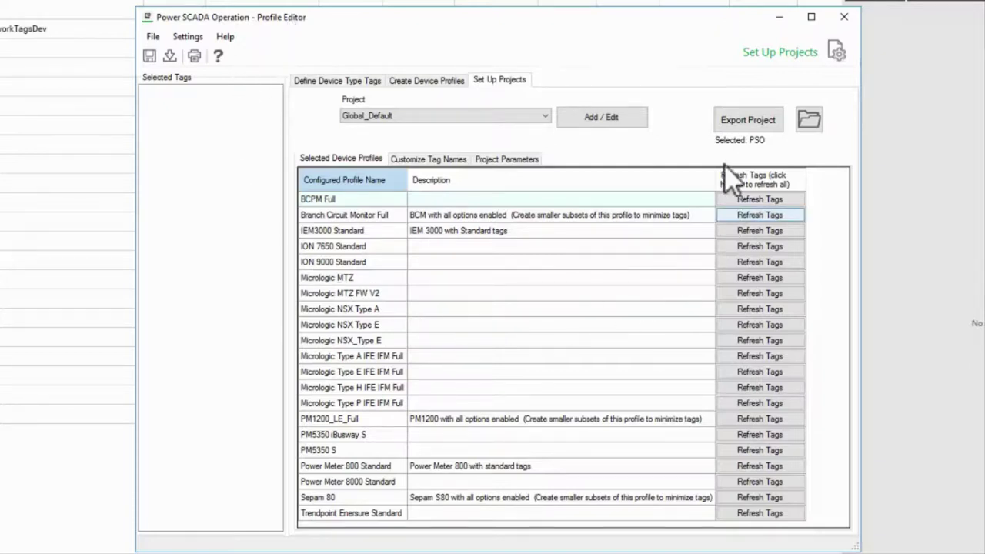